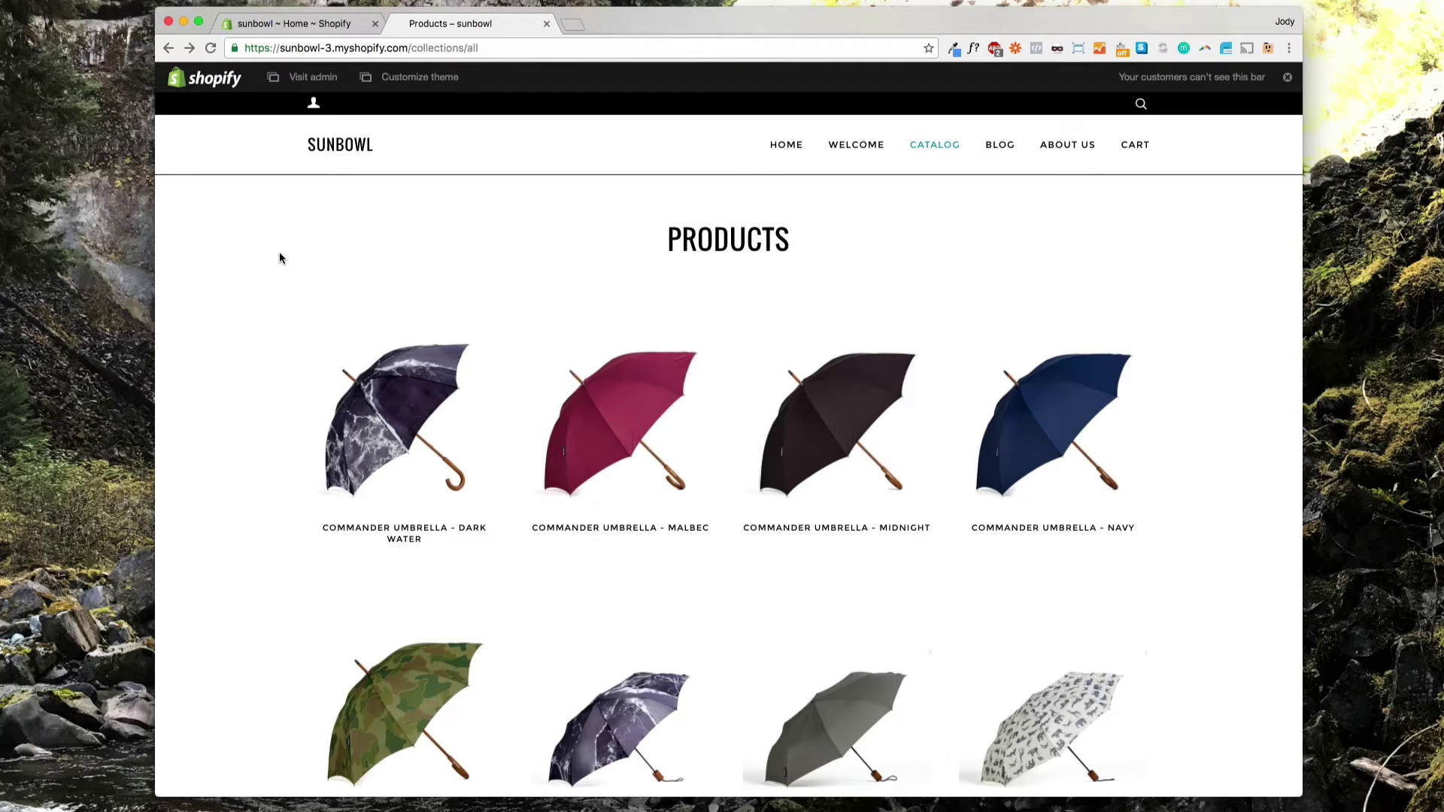
- Add the Commander Umbrella - Dark Water to the cart and check out to the shipping method step (CAD $137.60)
{"action": "left_click", "coordinate": [419, 420]}
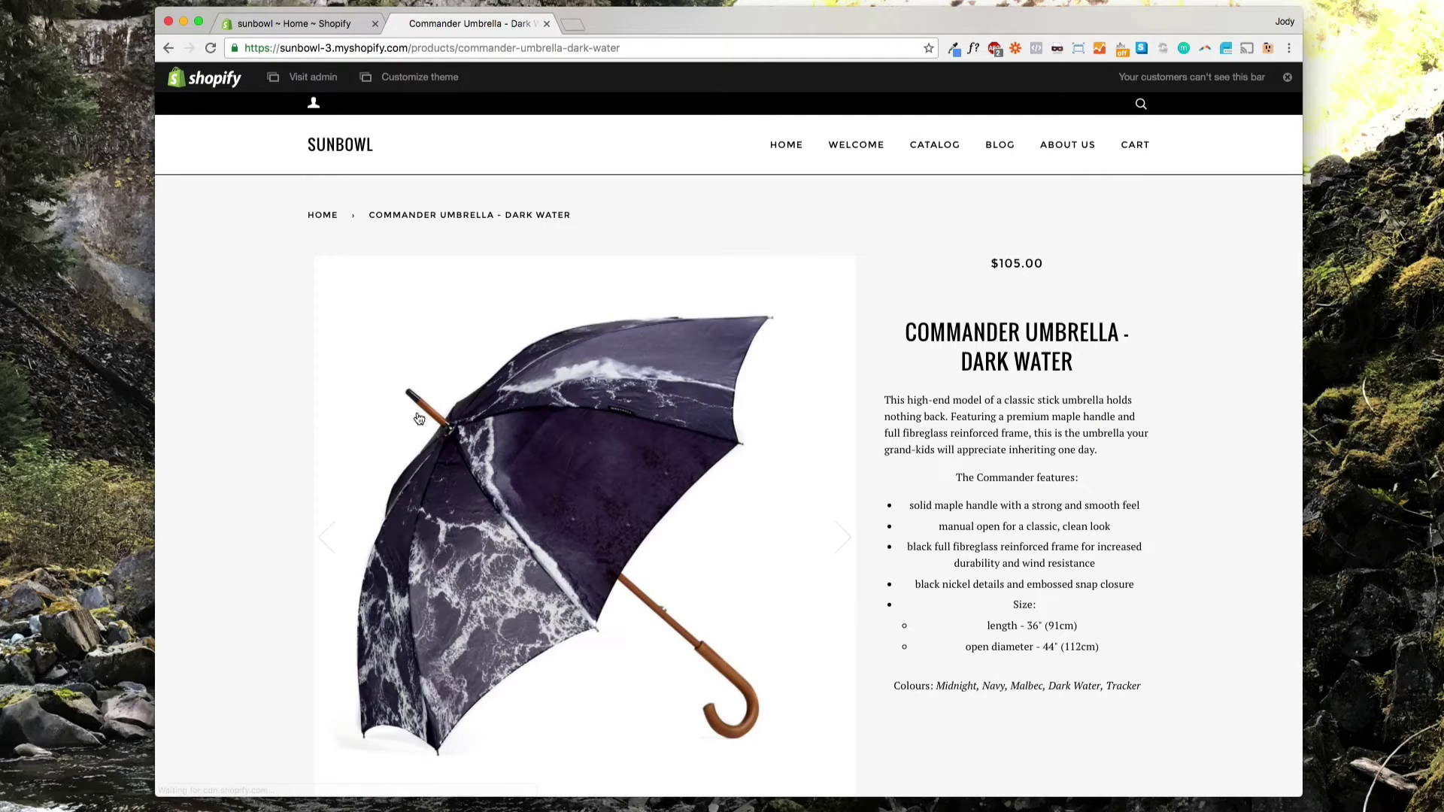
{"action": "scroll", "coordinate": [756, 428], "scroll_direction": "down", "scroll_amount": 3}
{"action": "scroll", "coordinate": [755, 427], "scroll_direction": "down", "scroll_amount": 5}
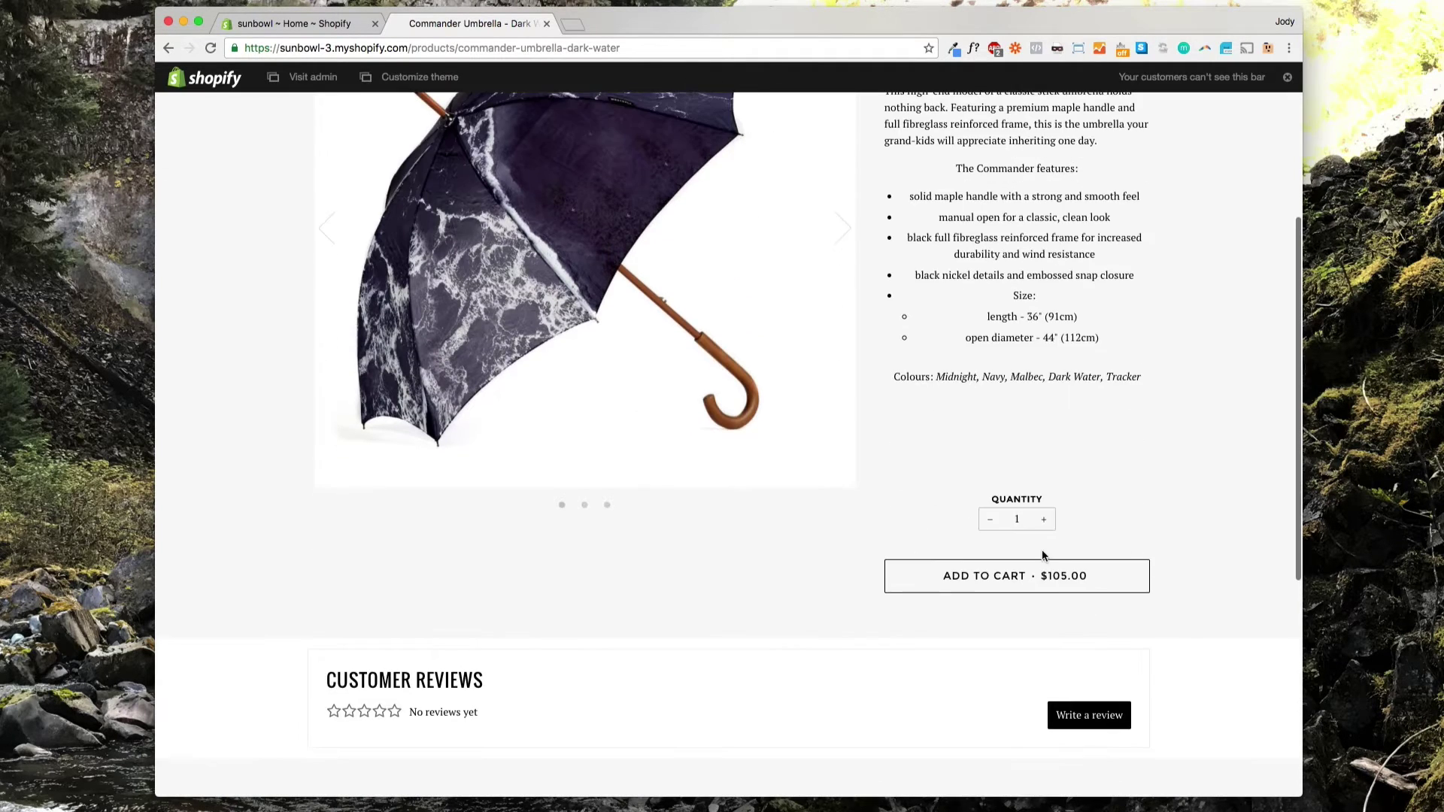
{"action": "left_click", "coordinate": [1006, 578]}
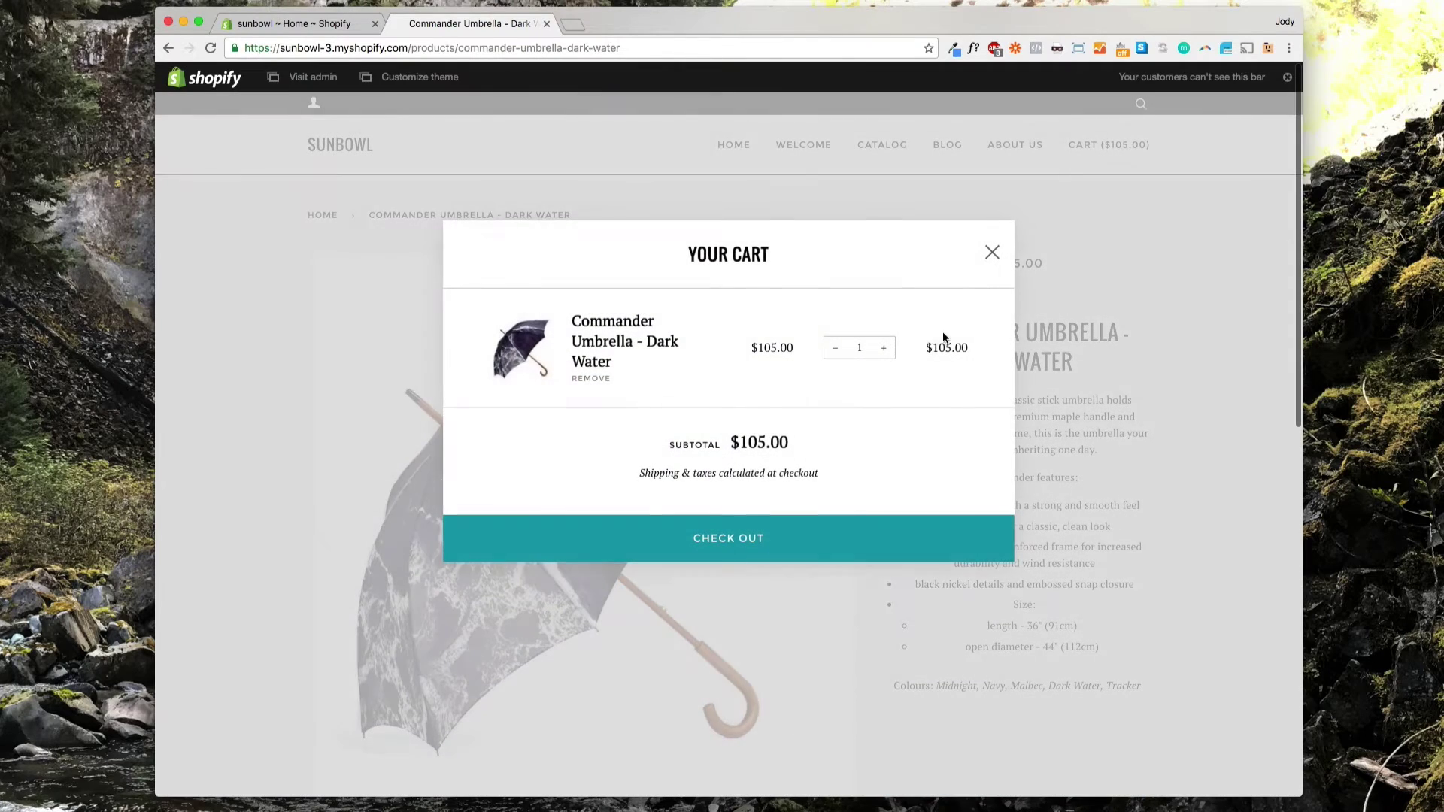
{"action": "left_click", "coordinate": [724, 541]}
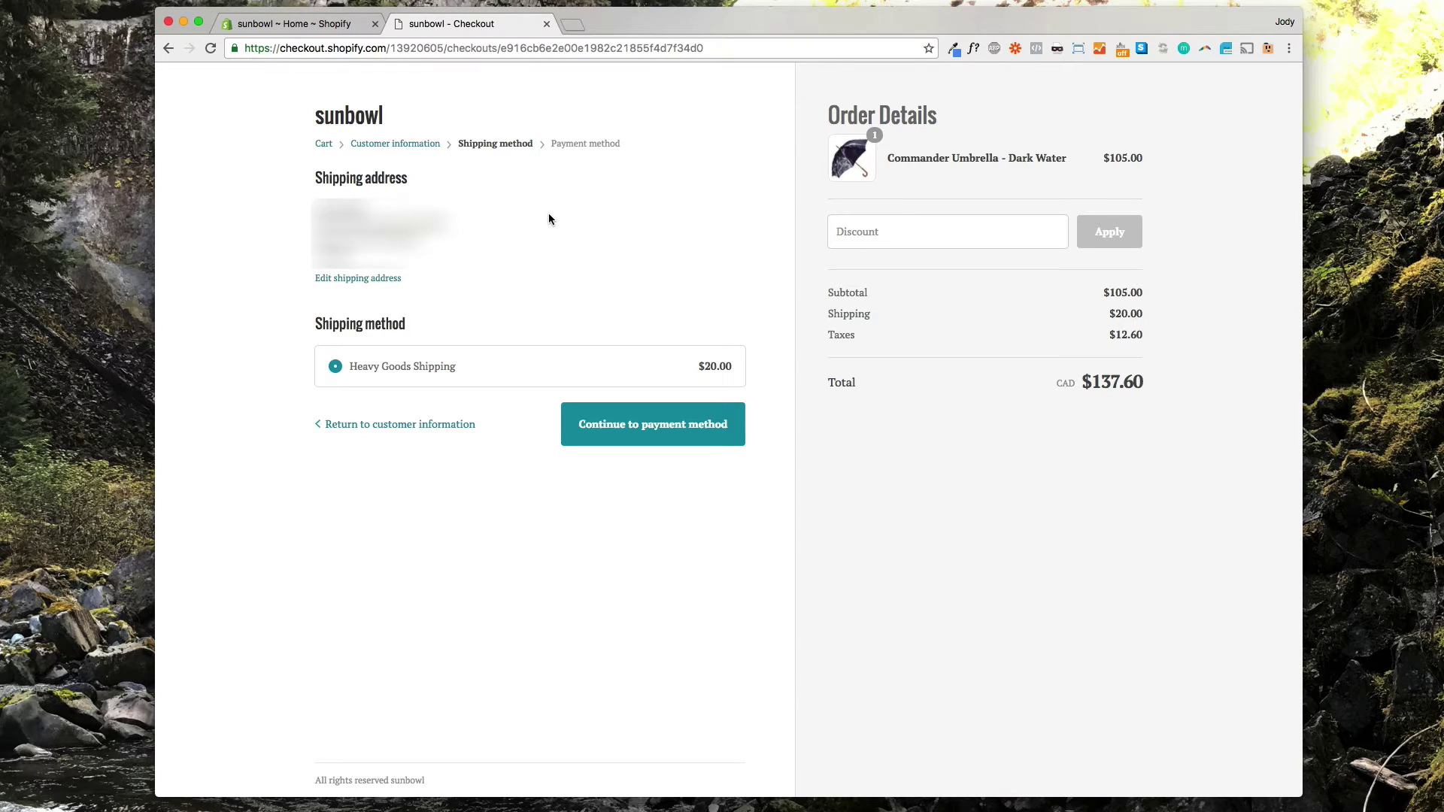
- In the store admin, view the Orders > Abandoned checkouts list
{"action": "left_click", "coordinate": [336, 24]}
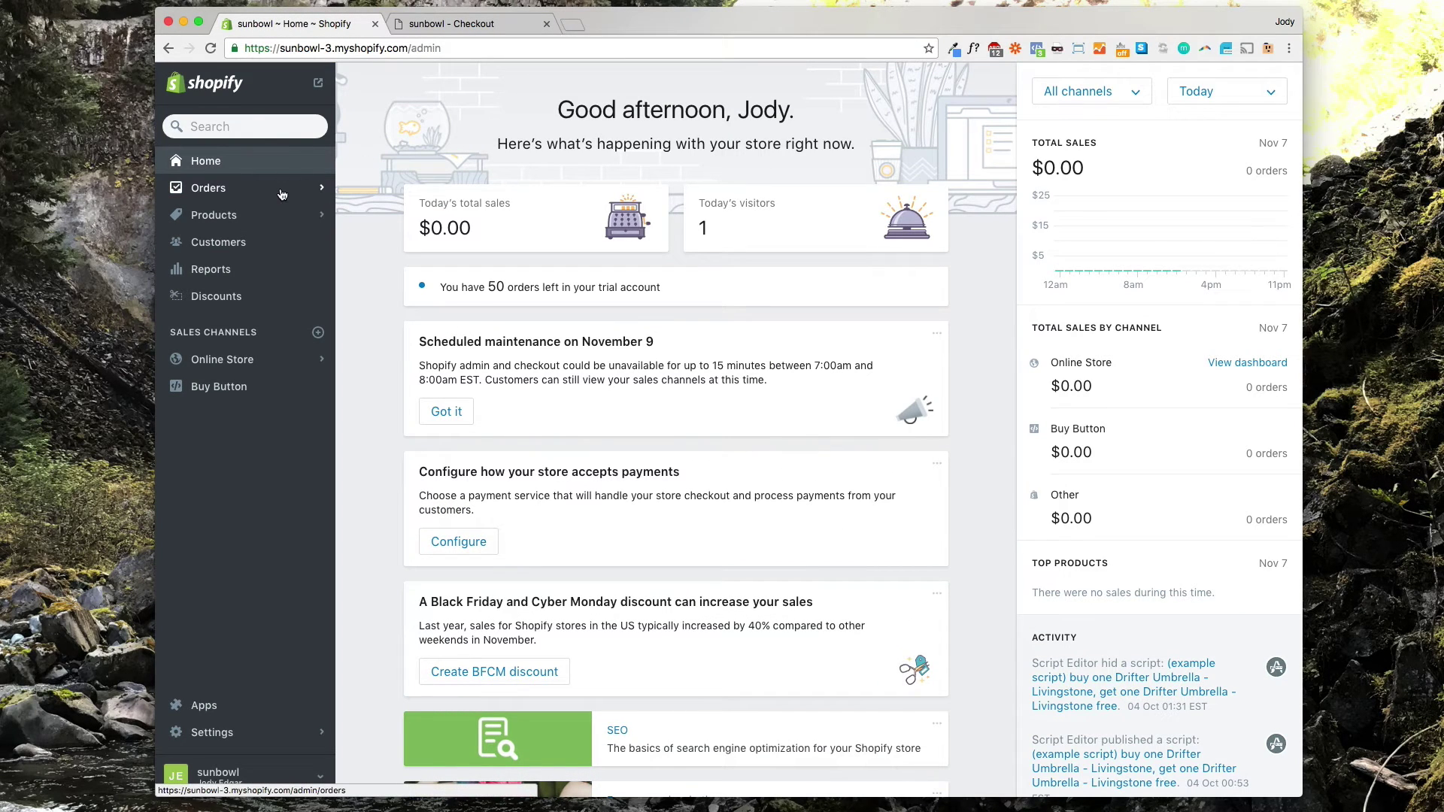
{"action": "left_click", "coordinate": [281, 193]}
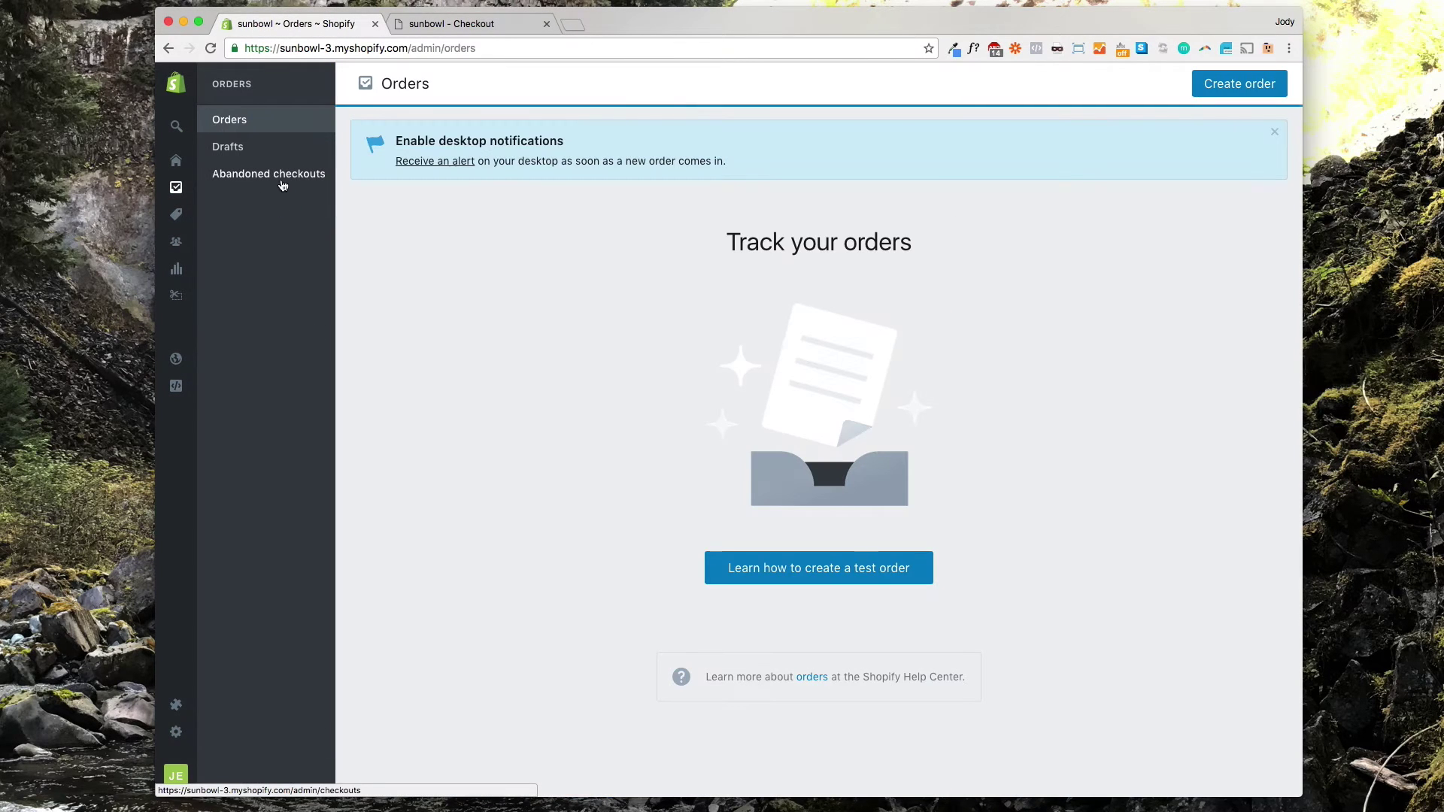
{"action": "left_click", "coordinate": [285, 186]}
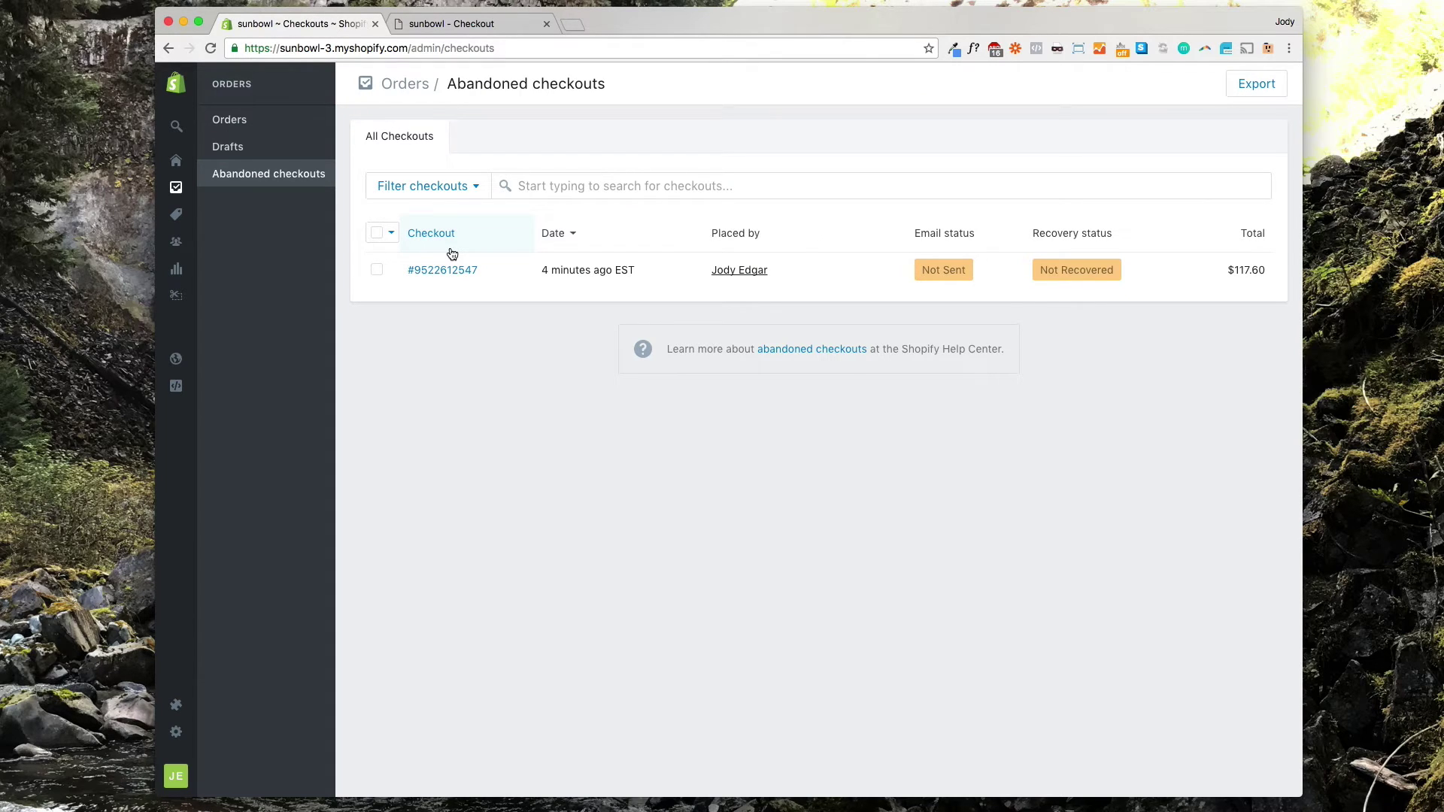
- Back in checkout, fill the customer information from a saved contact and continue to shipping
{"action": "left_click", "coordinate": [507, 27]}
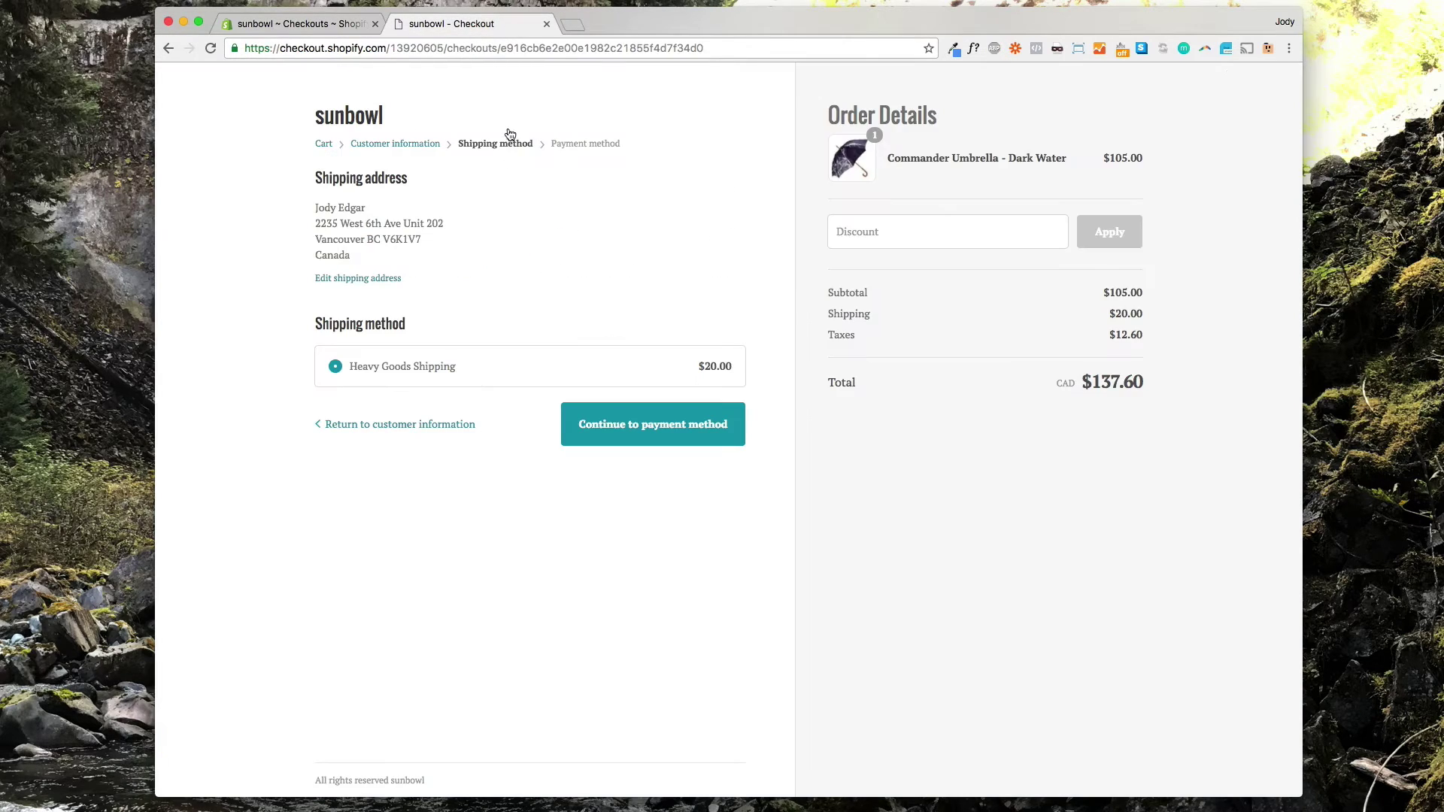
{"action": "left_click", "coordinate": [379, 143]}
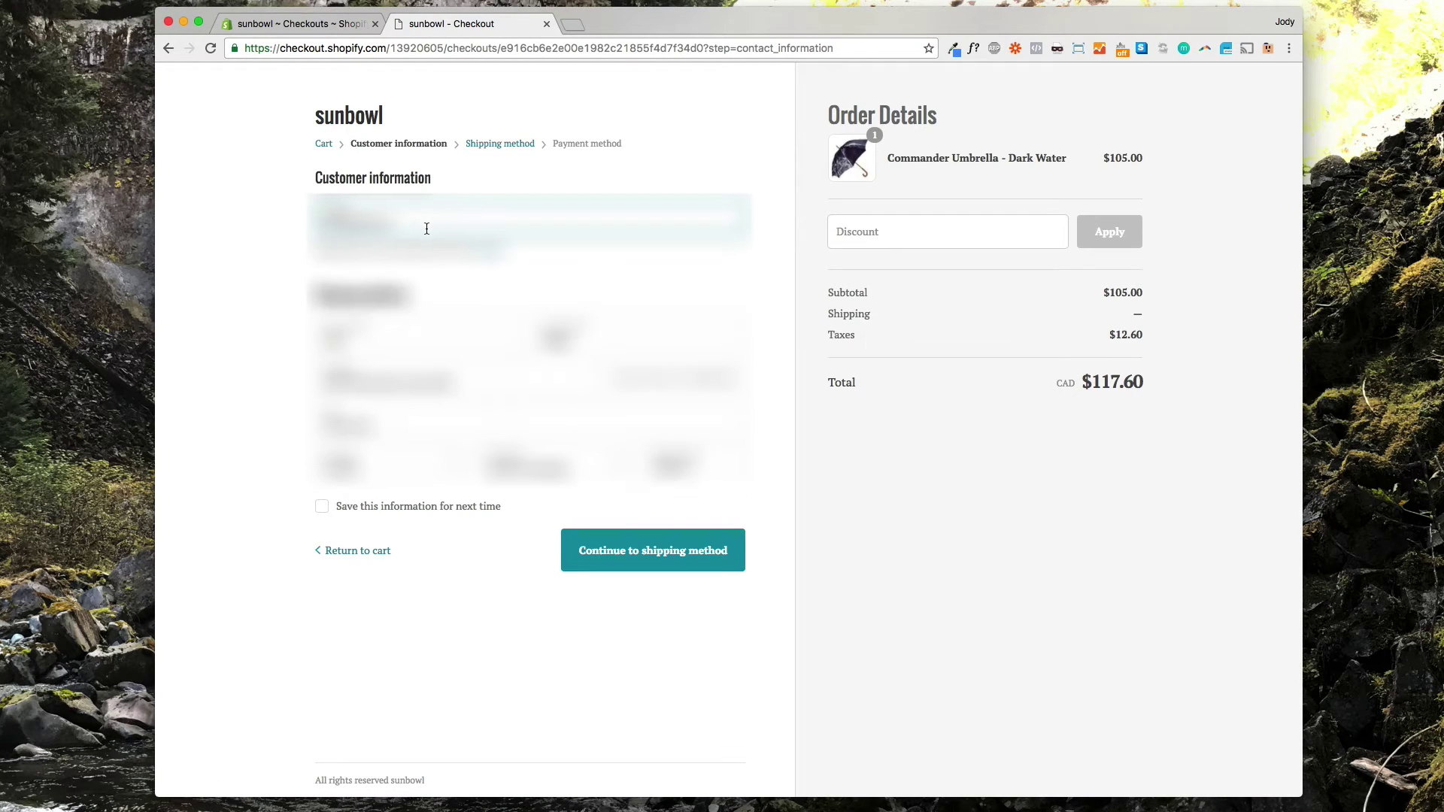
{"action": "left_click", "coordinate": [427, 229]}
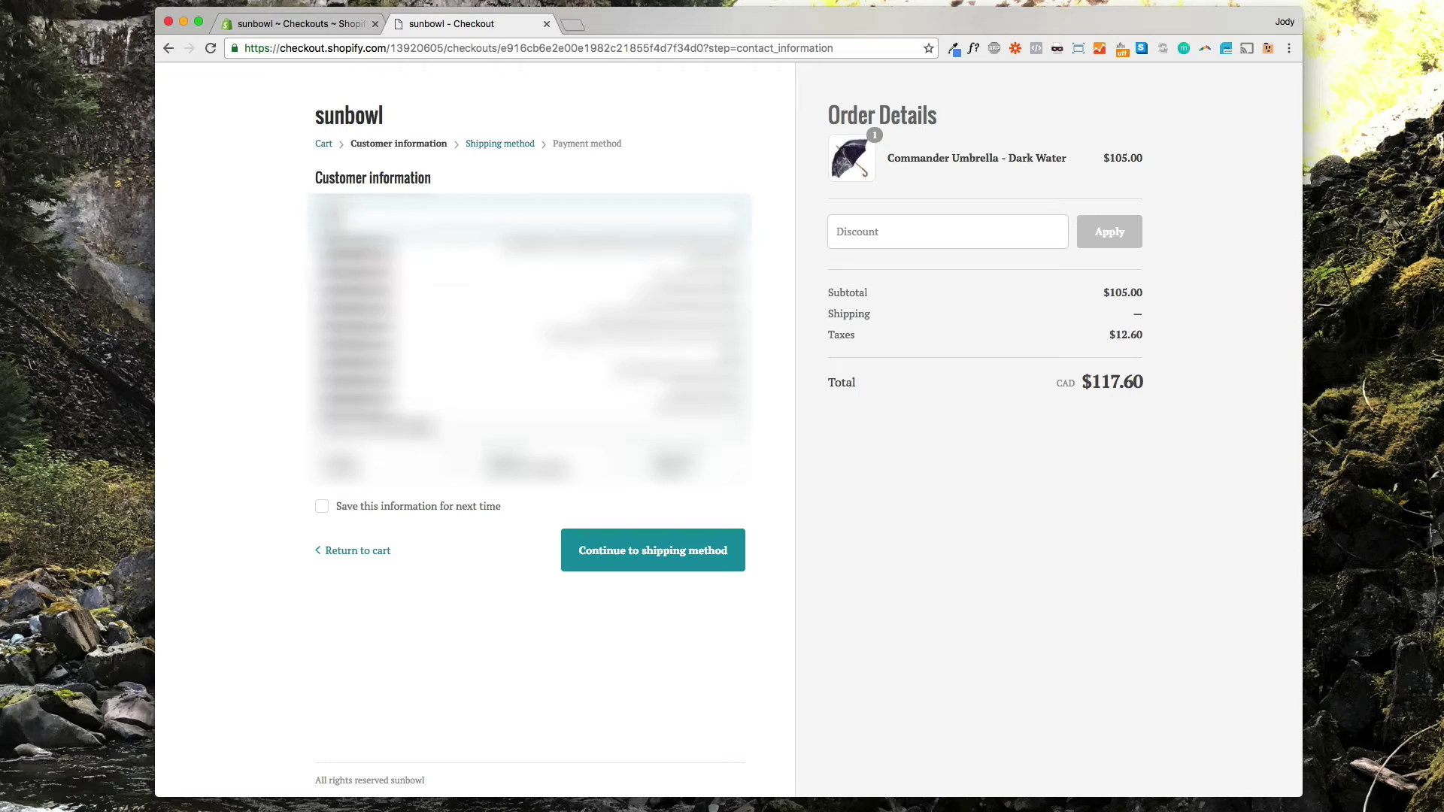
{"action": "left_click", "coordinate": [426, 228]}
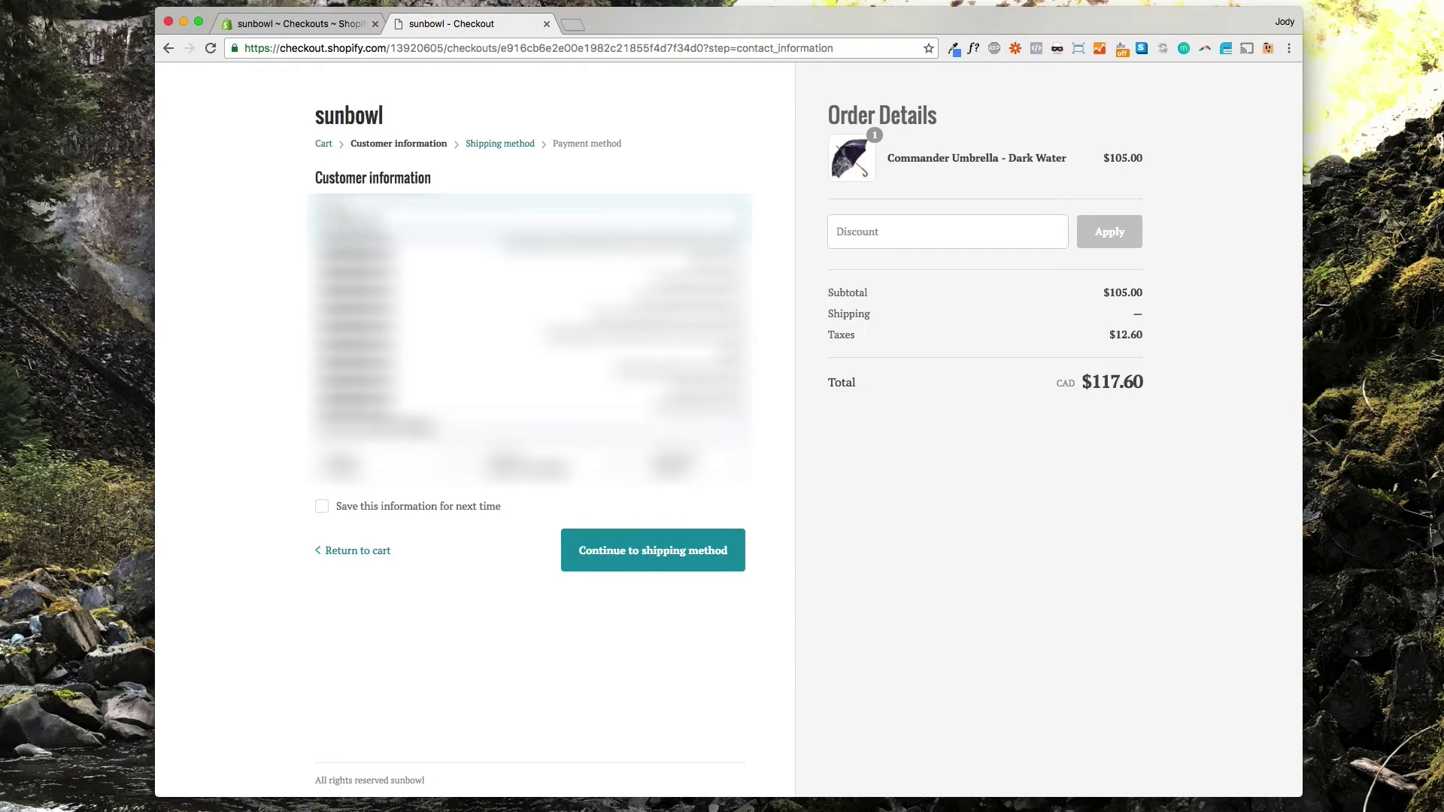
{"action": "left_click", "coordinate": [642, 557]}
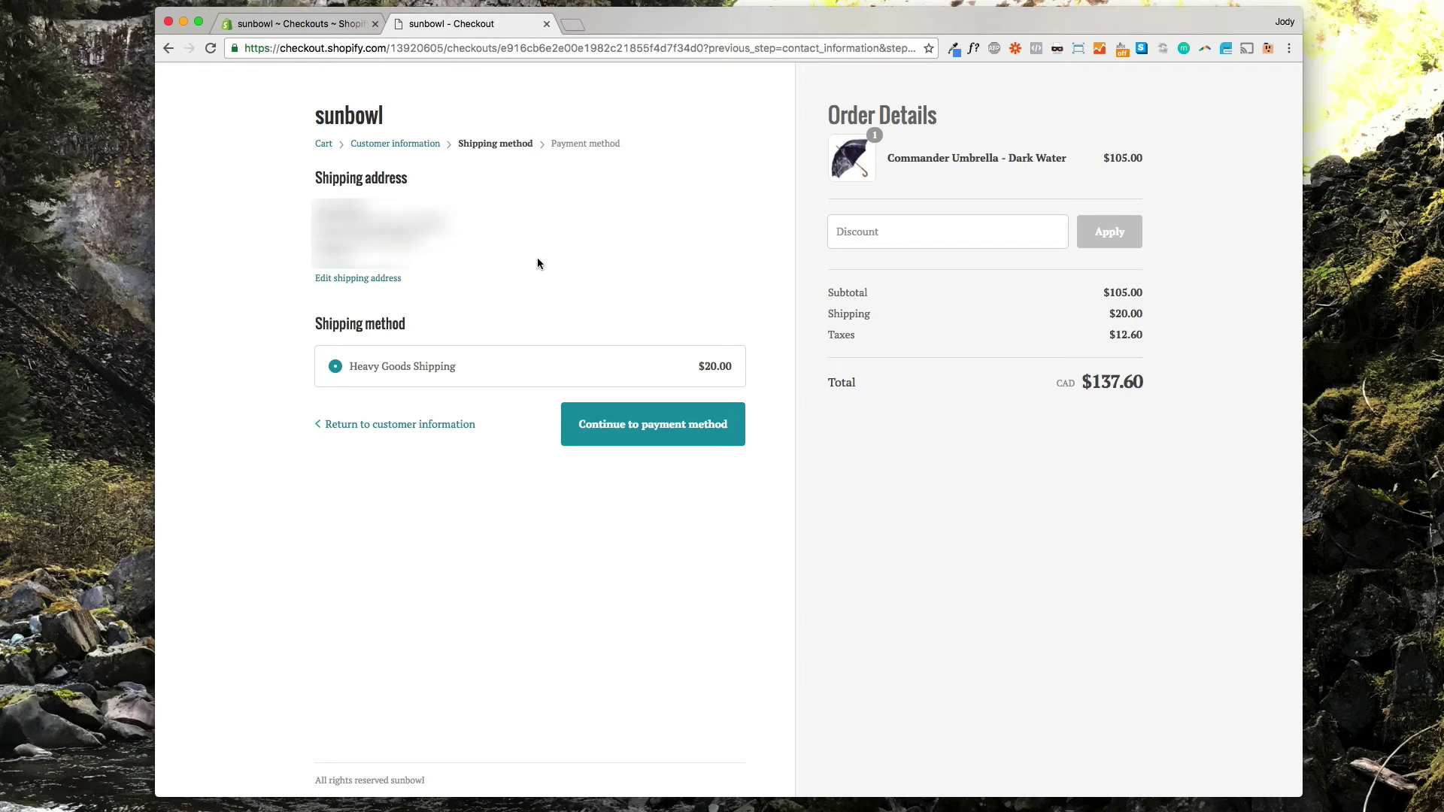
- Close the checkout tab, reload Abandoned checkouts, and open the Dark Water umbrella checkout ($117.60)
{"action": "left_click", "coordinate": [547, 25]}
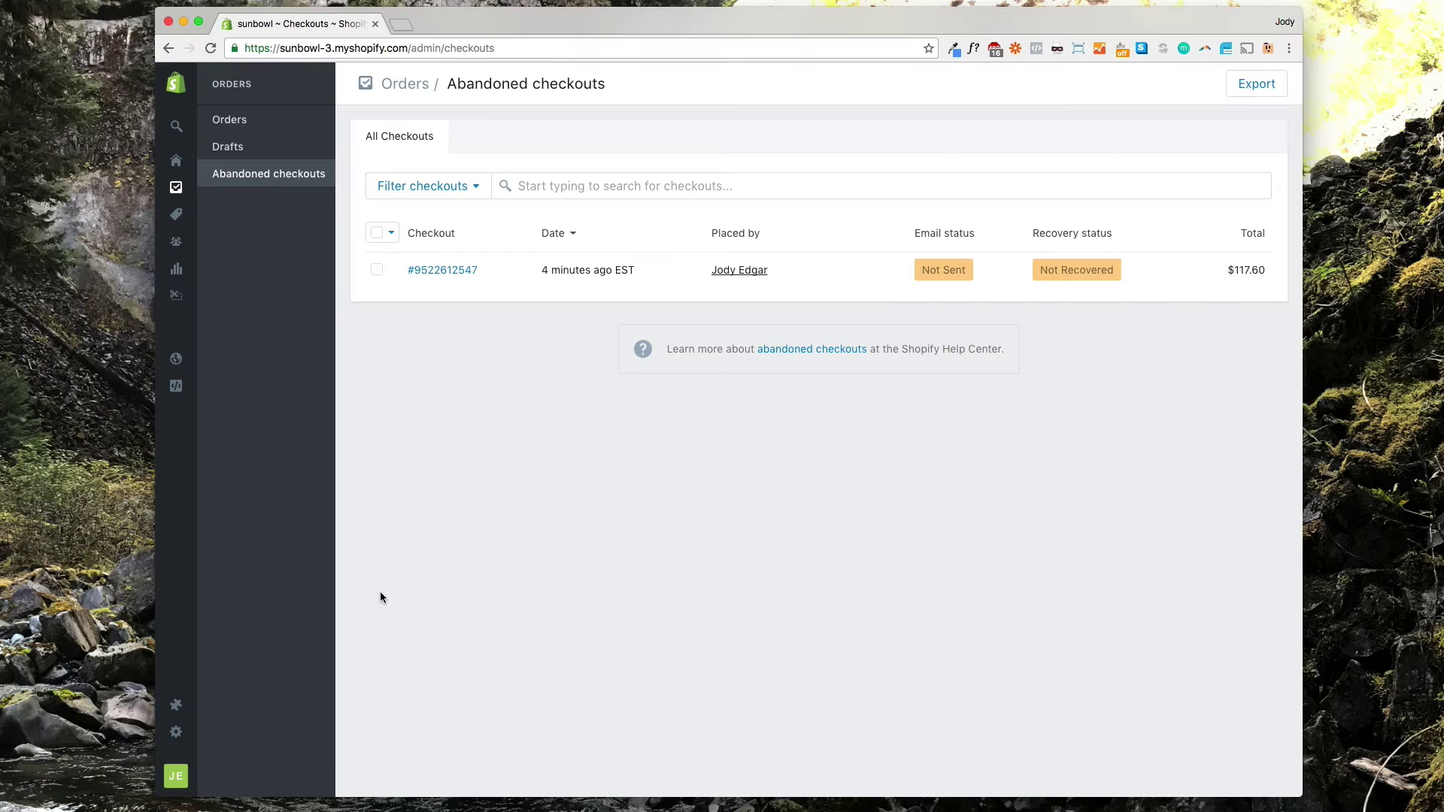
{"action": "key", "text": "super+r"}
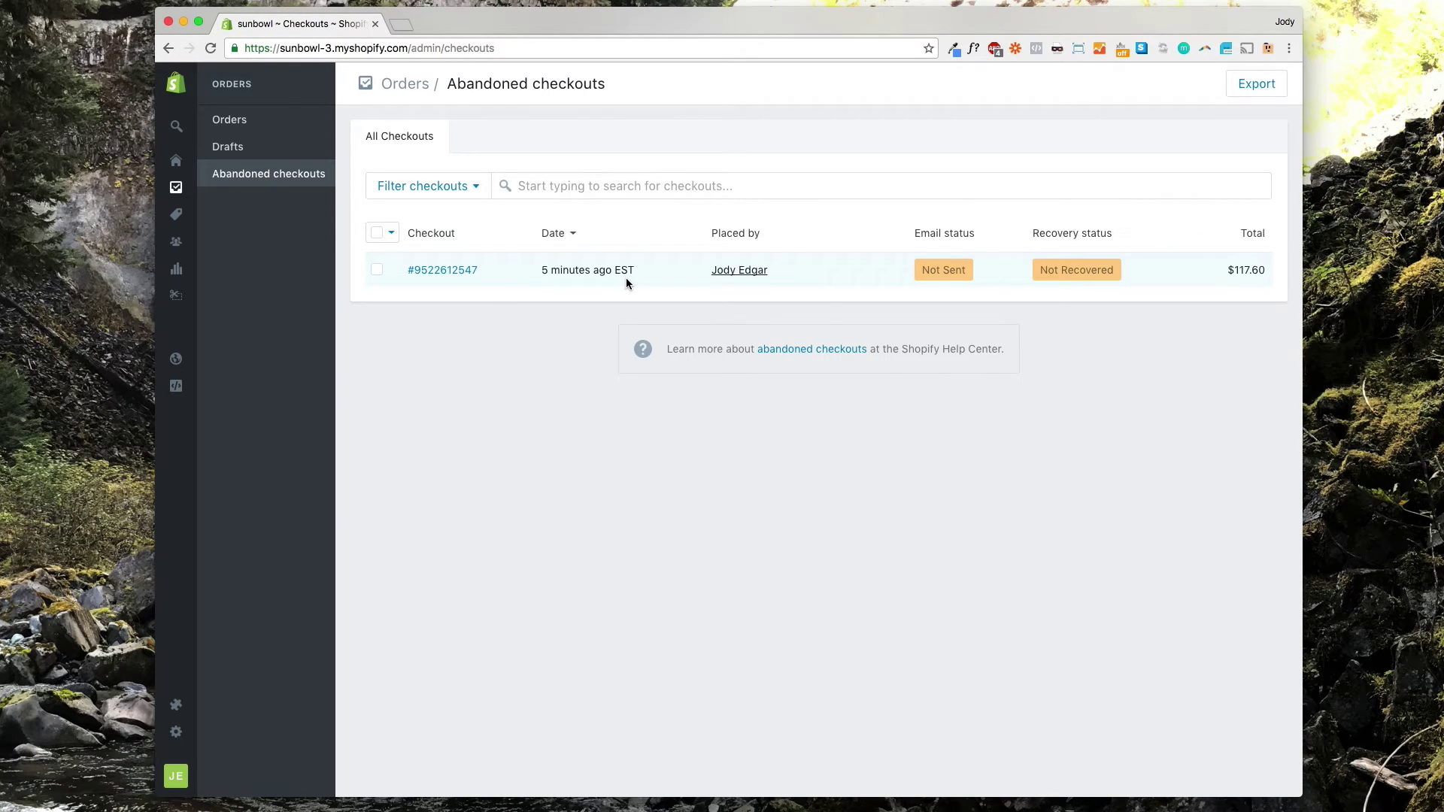
{"action": "left_click", "coordinate": [441, 270]}
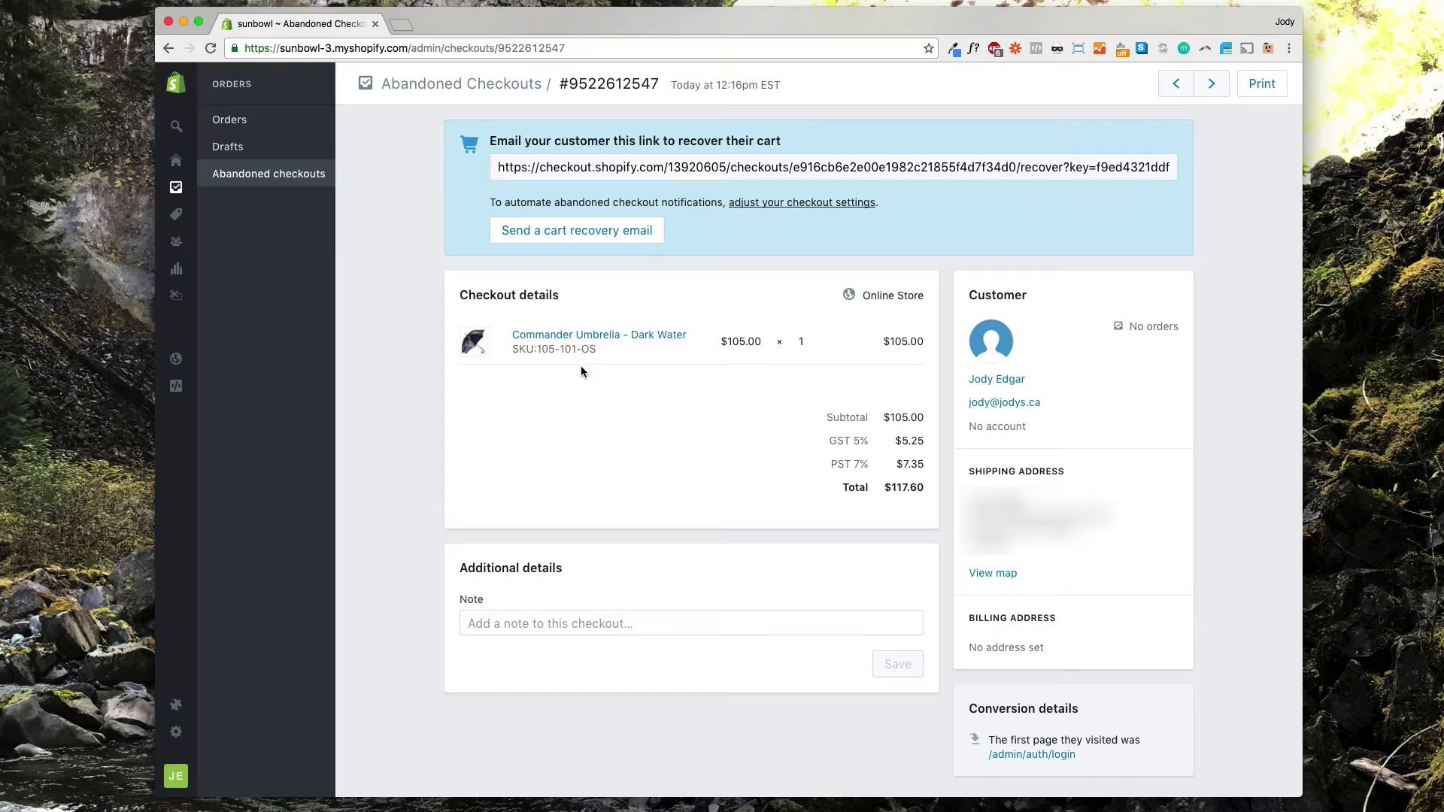
- Select the abandoned checkout's cart recovery link
{"action": "left_click", "coordinate": [668, 171]}
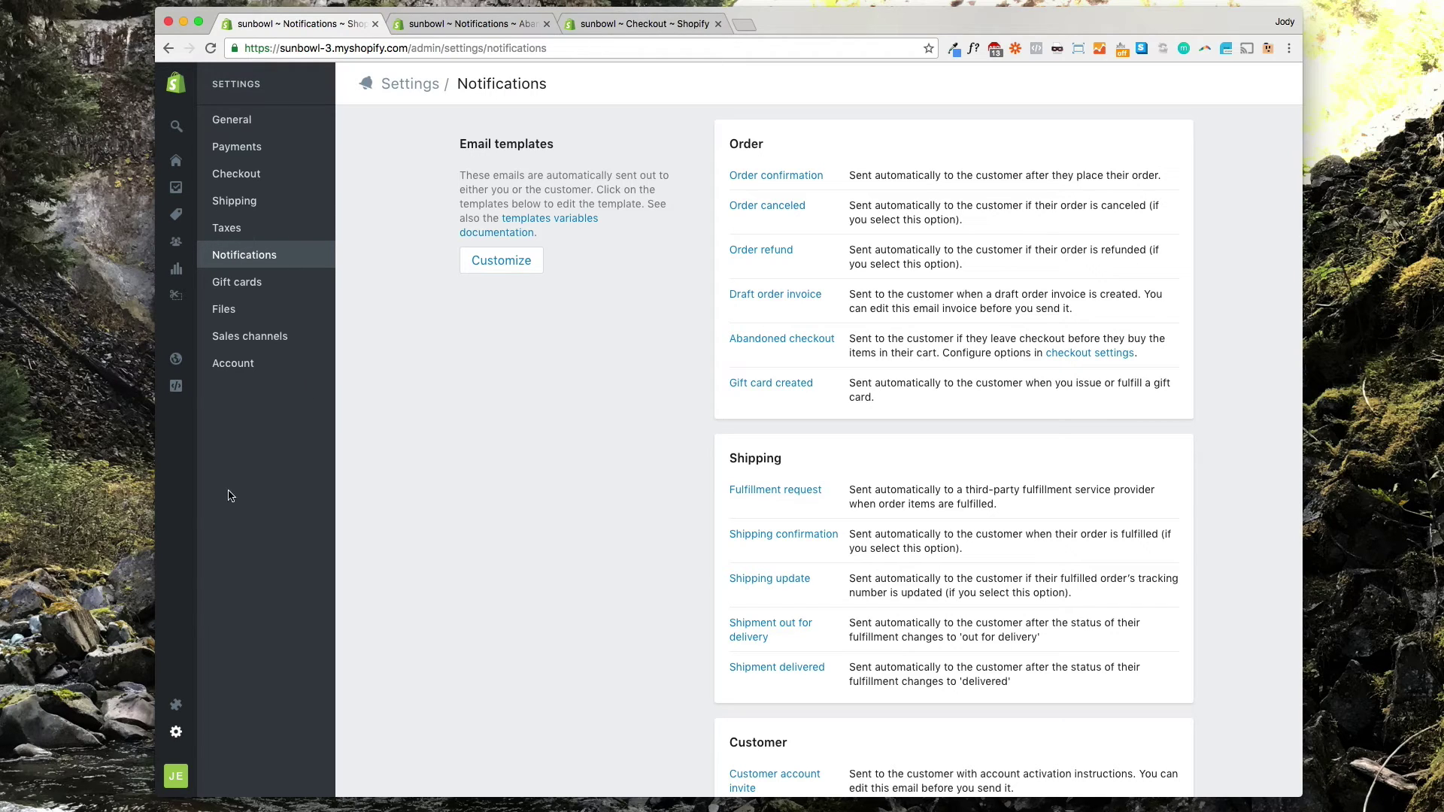
- Open the Abandoned checkout email template ('Complete your Purchase'), review its HTML, and show more actions
{"action": "left_click", "coordinate": [175, 732]}
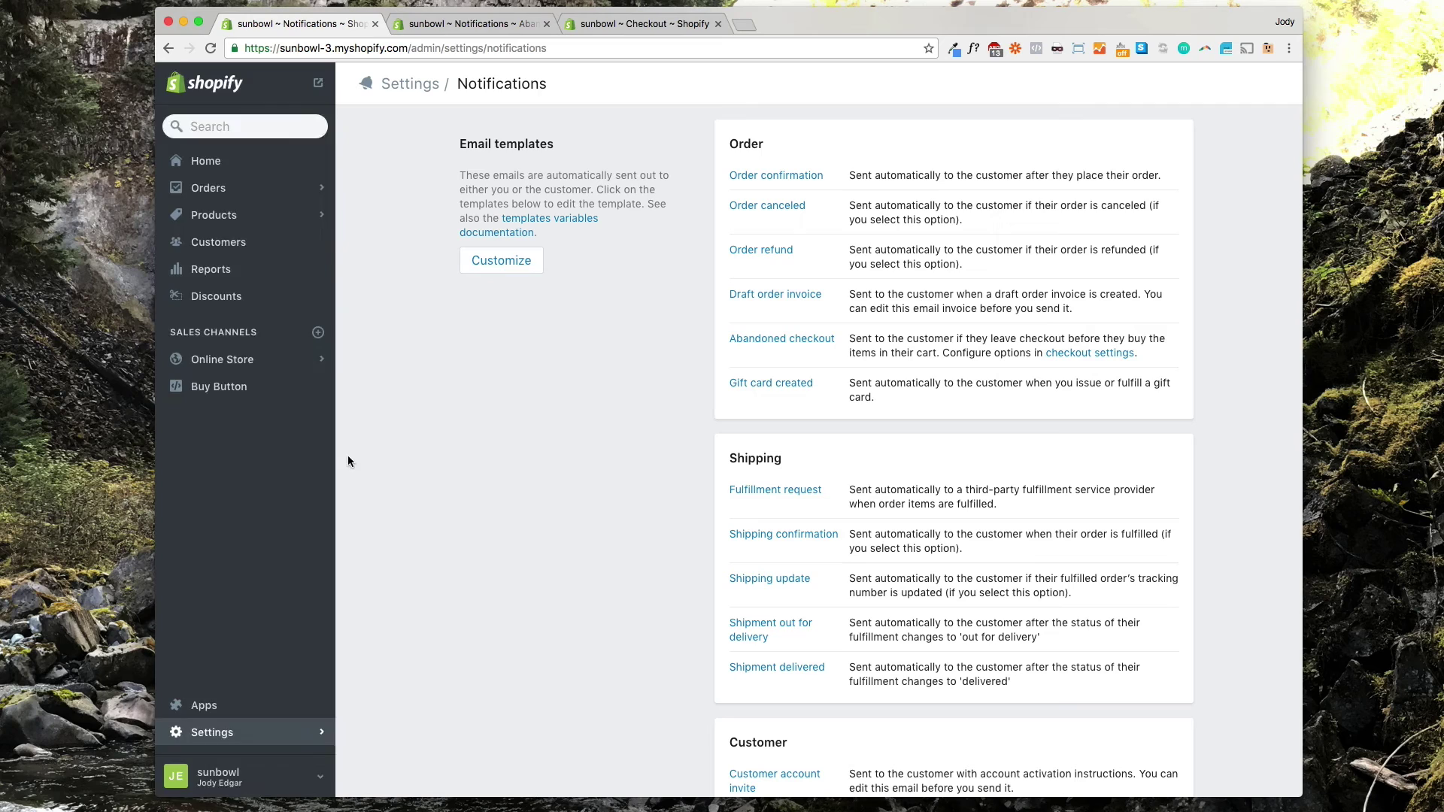
{"action": "left_click", "coordinate": [280, 263]}
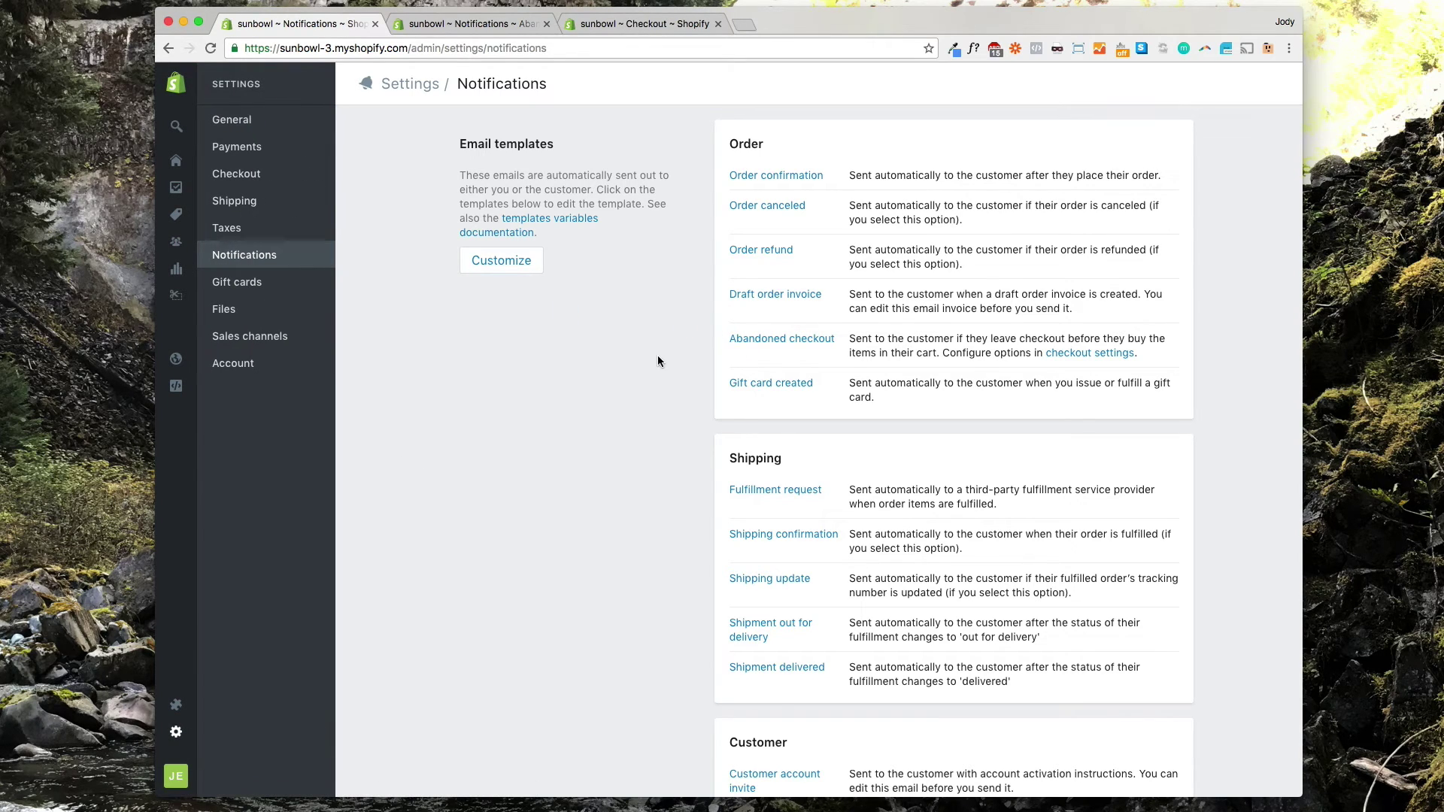
{"action": "left_click", "coordinate": [812, 350]}
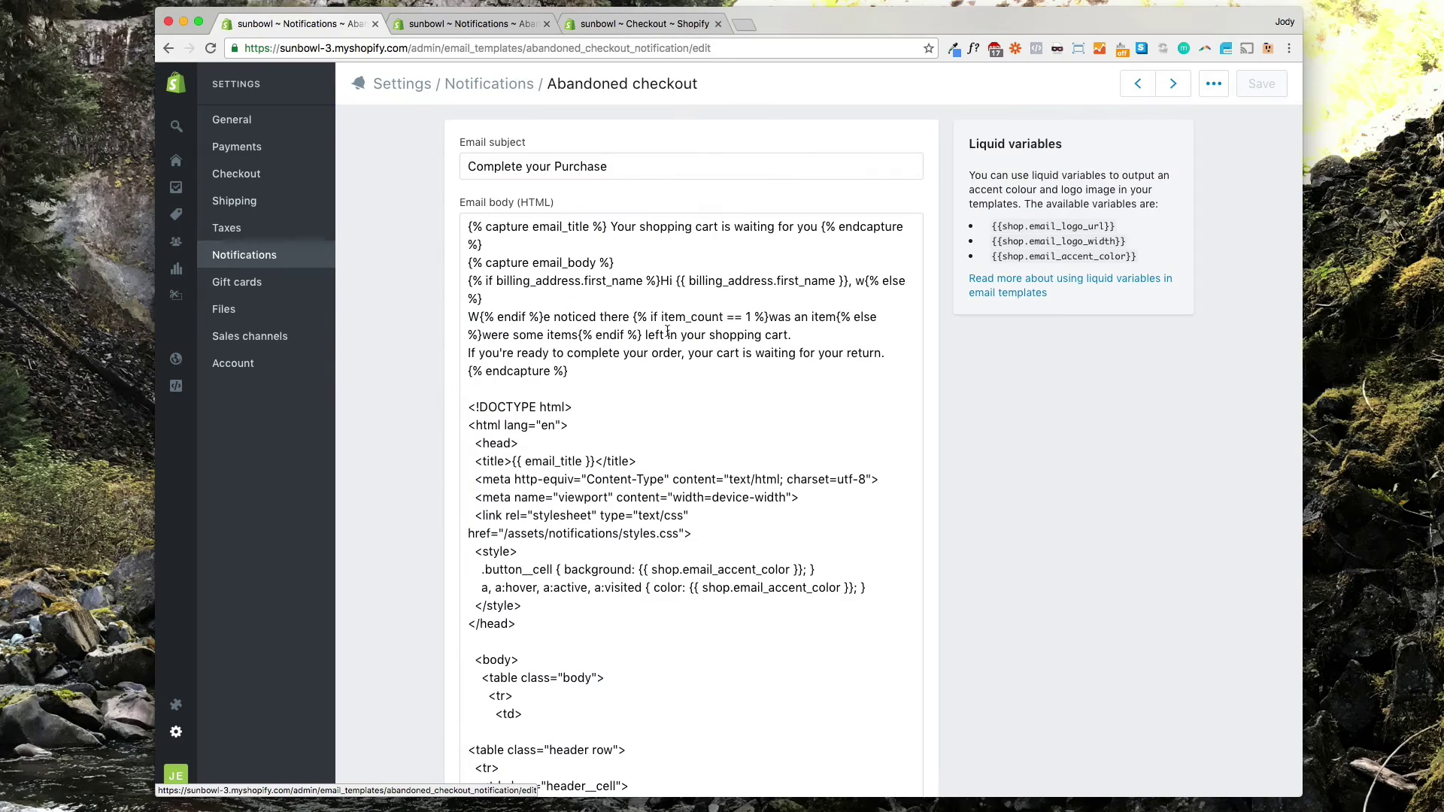
{"action": "scroll", "coordinate": [668, 331], "scroll_direction": "down", "scroll_amount": 15}
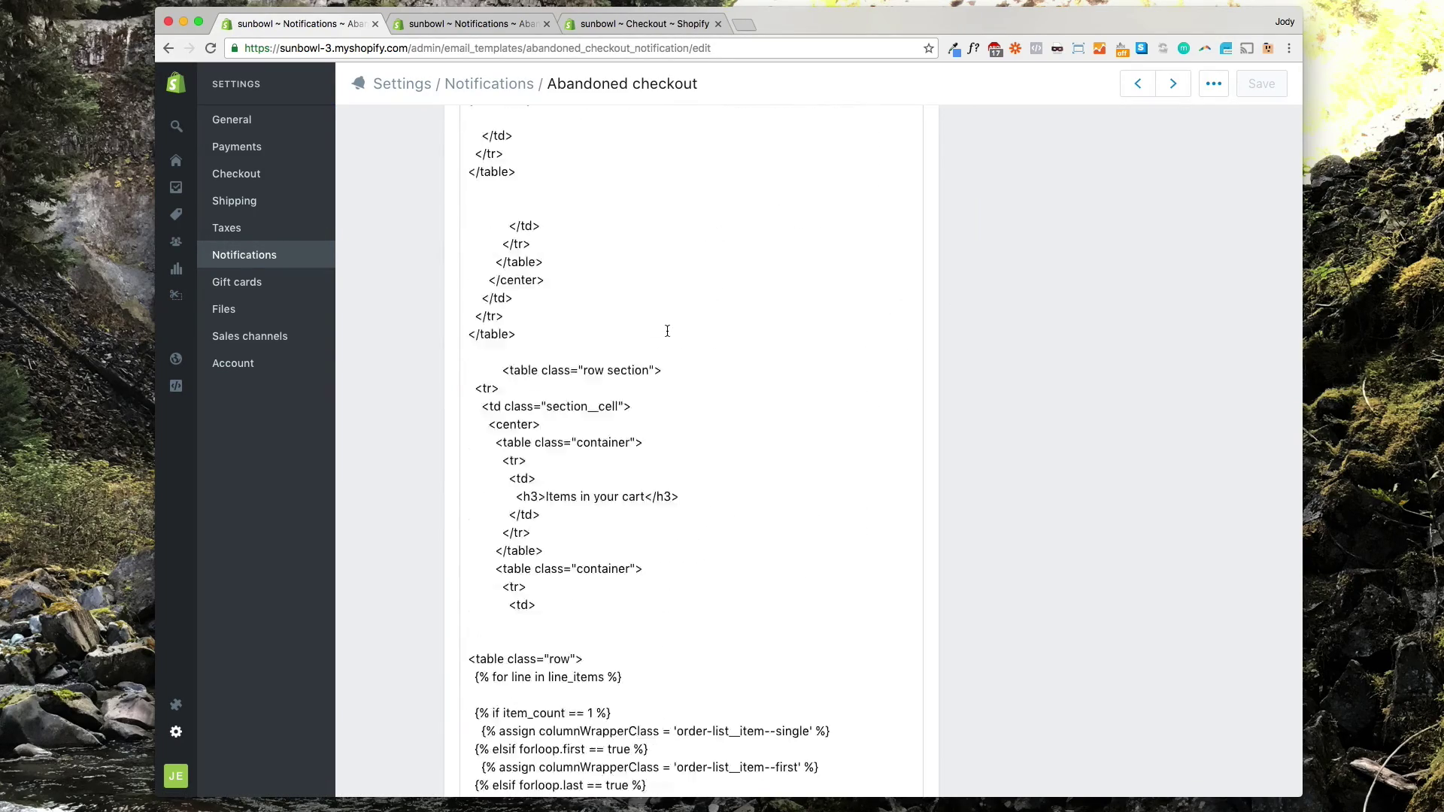
{"action": "scroll", "coordinate": [667, 331], "scroll_direction": "down", "scroll_amount": 10}
{"action": "scroll", "coordinate": [668, 331], "scroll_direction": "up", "scroll_amount": 15}
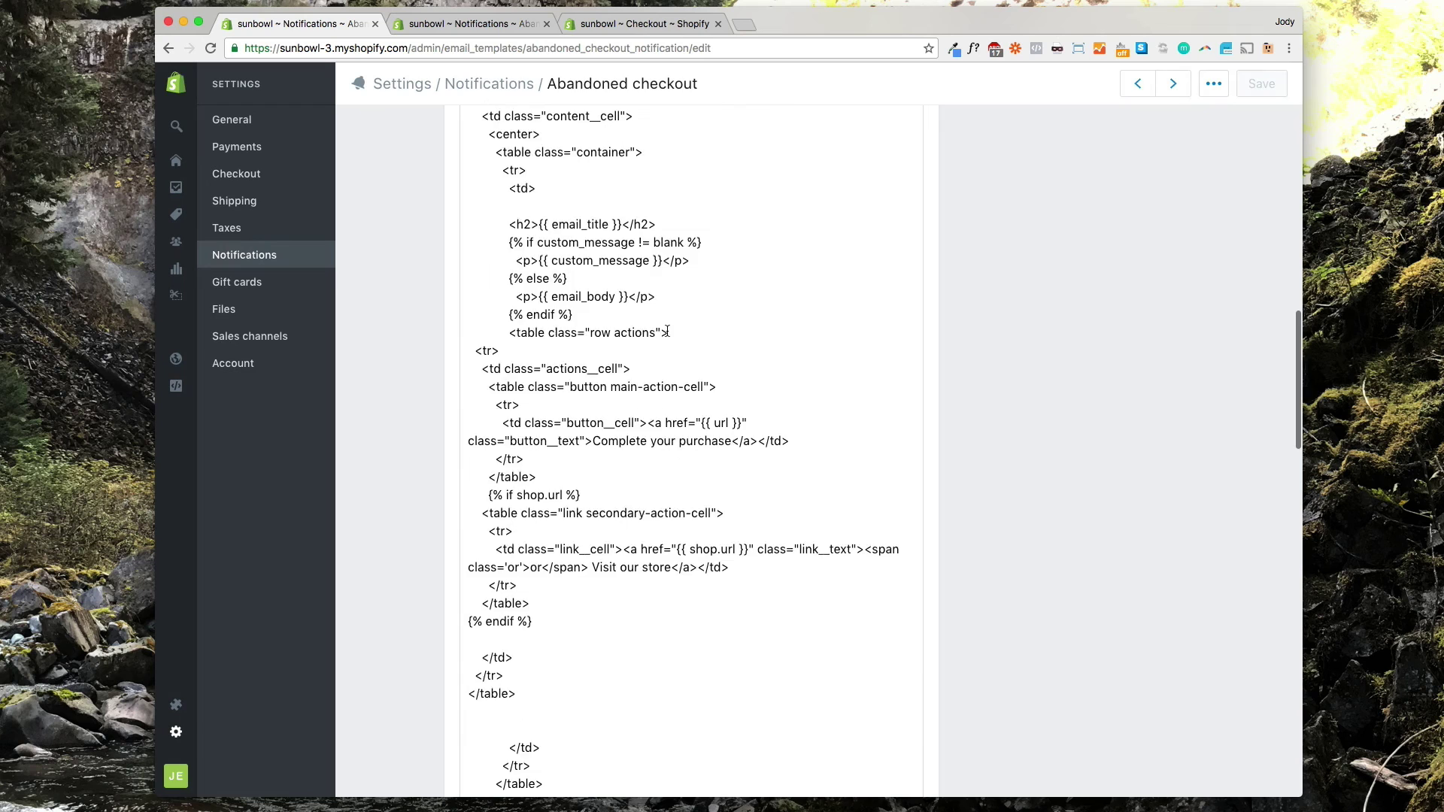
{"action": "scroll", "coordinate": [667, 331], "scroll_direction": "up", "scroll_amount": 15}
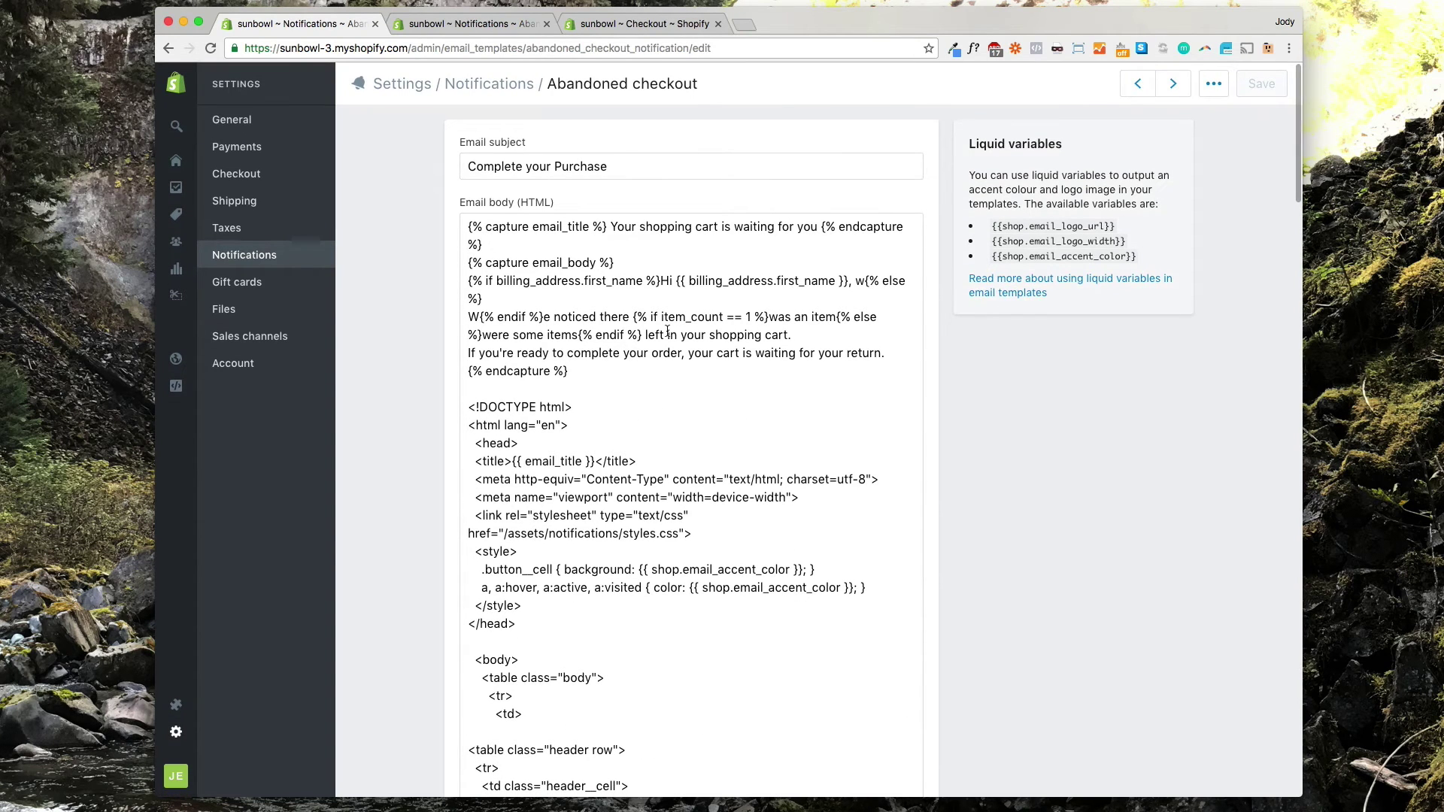
{"action": "left_click", "coordinate": [1213, 80]}
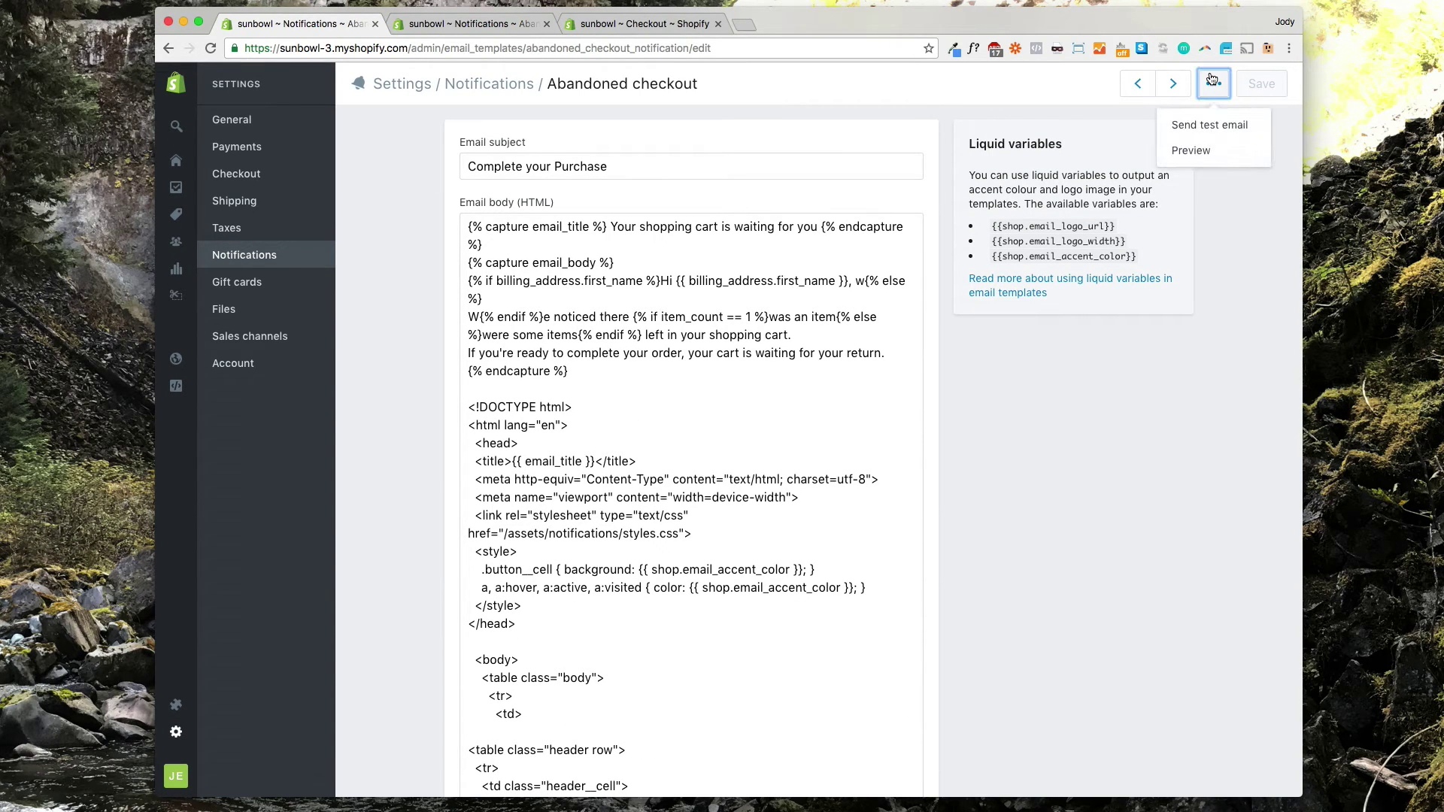
{"action": "left_click", "coordinate": [1208, 152]}
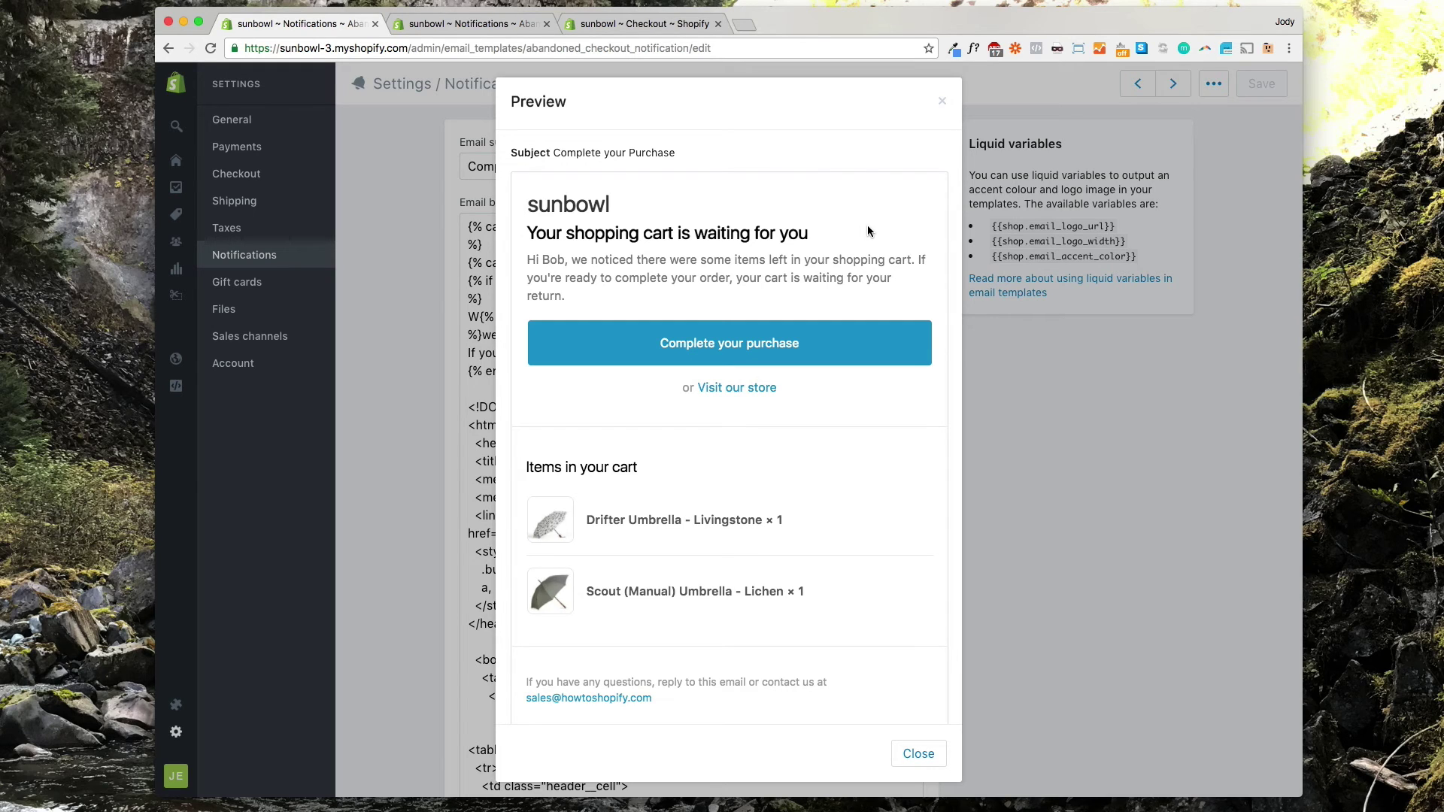
{"action": "scroll", "coordinate": [765, 234], "scroll_direction": "down", "scroll_amount": 2}
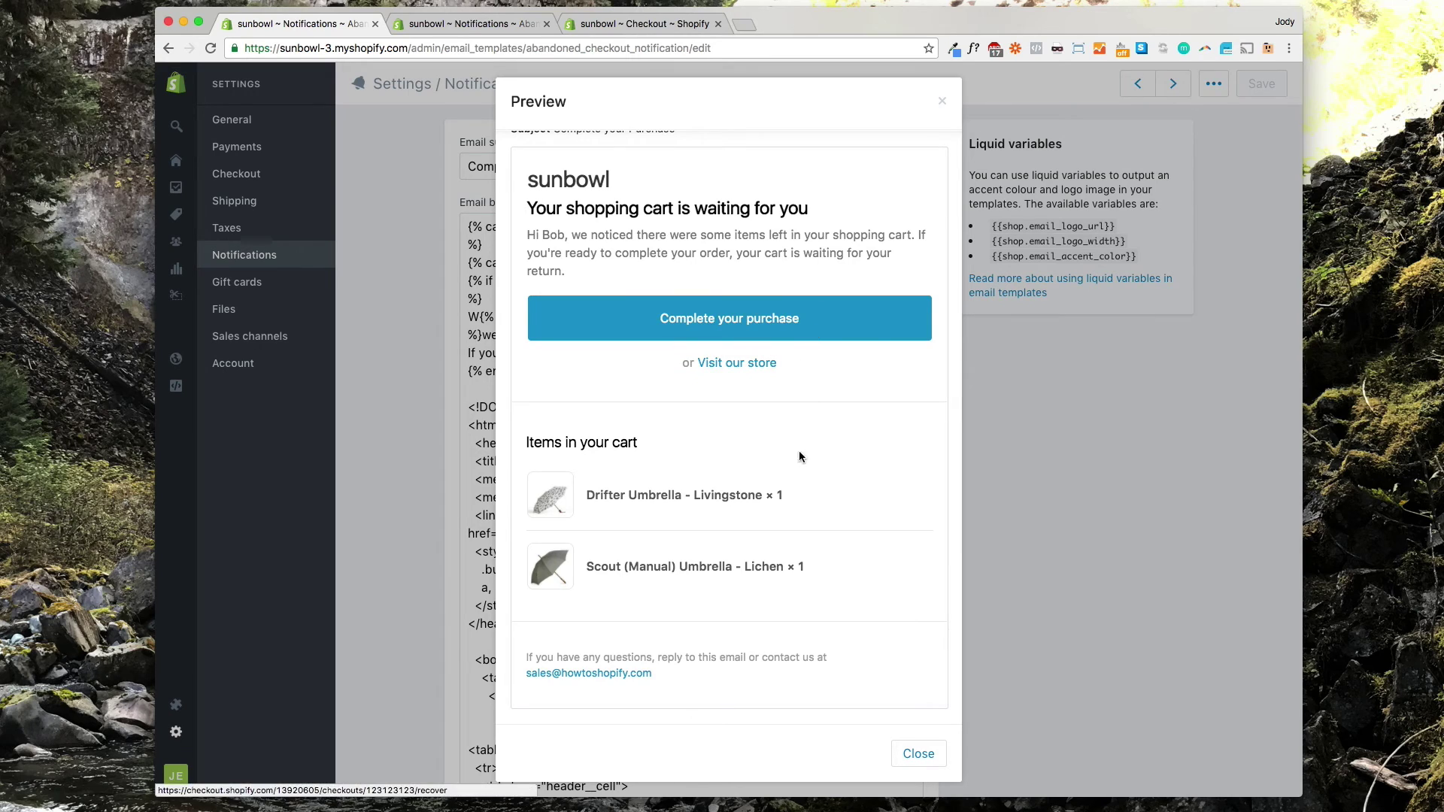
{"action": "scroll", "coordinate": [800, 459], "scroll_direction": "up", "scroll_amount": 2}
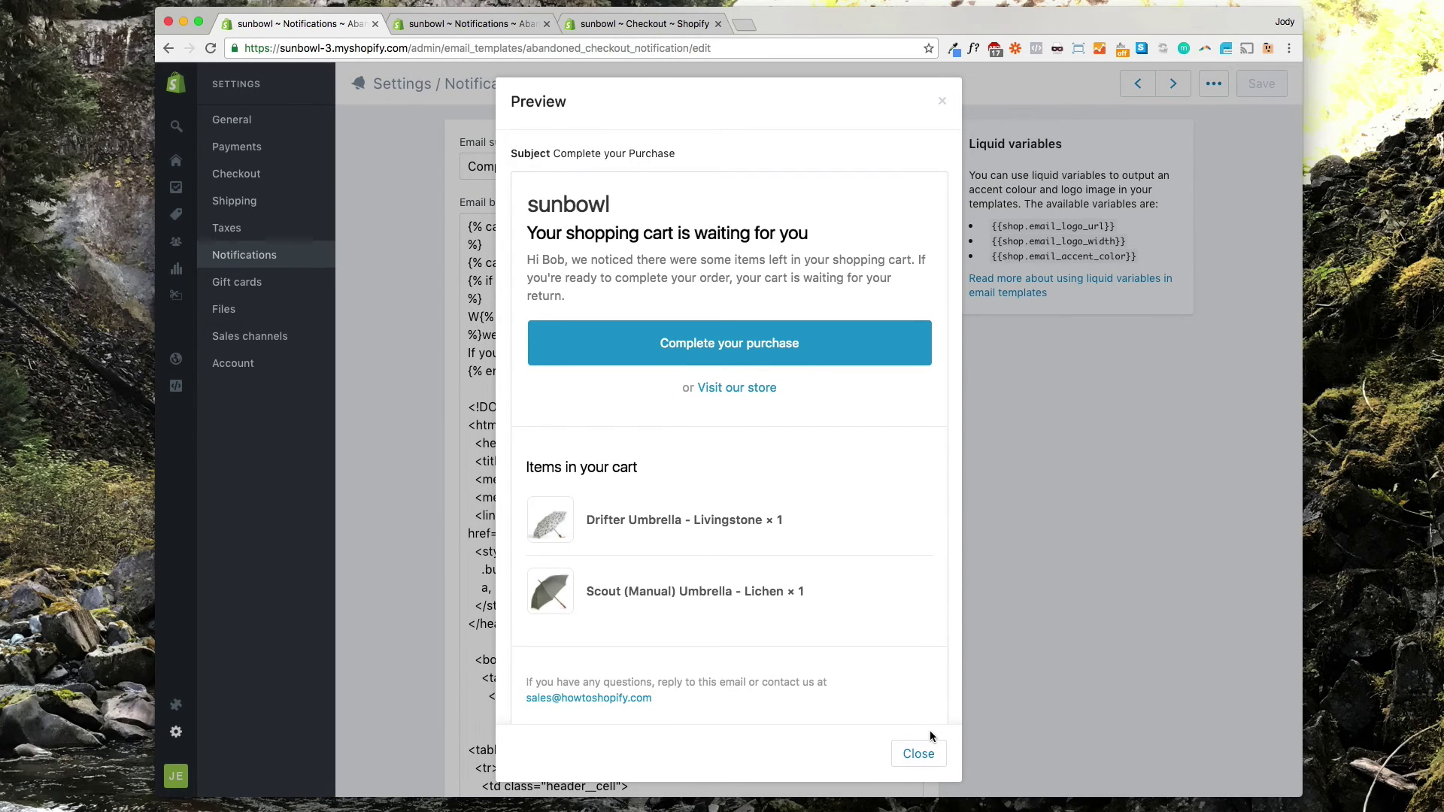
{"action": "left_click", "coordinate": [919, 753]}
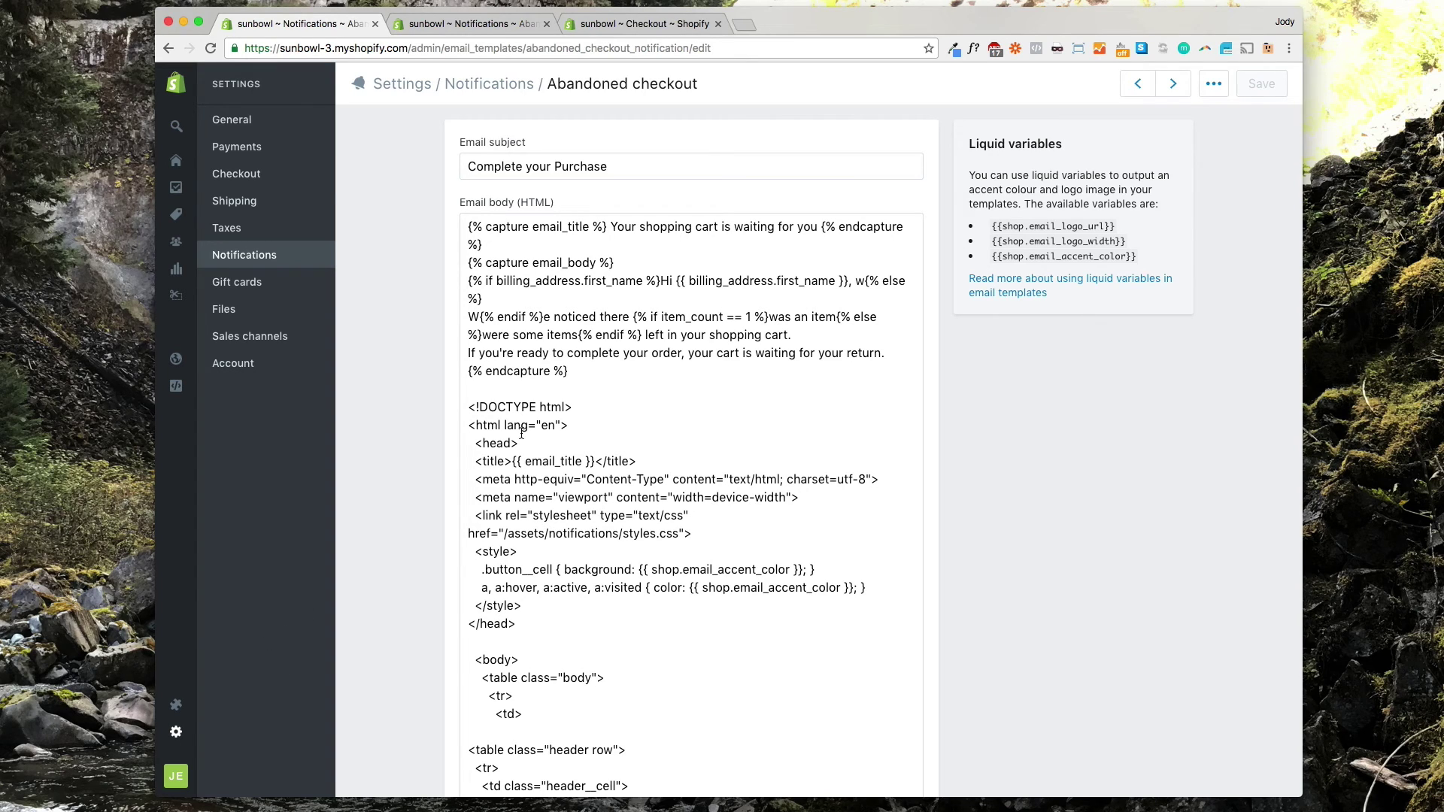
- Show the Checkout settings, where the abandoned checkout reminder email is set to Never
{"action": "left_click", "coordinate": [293, 257]}
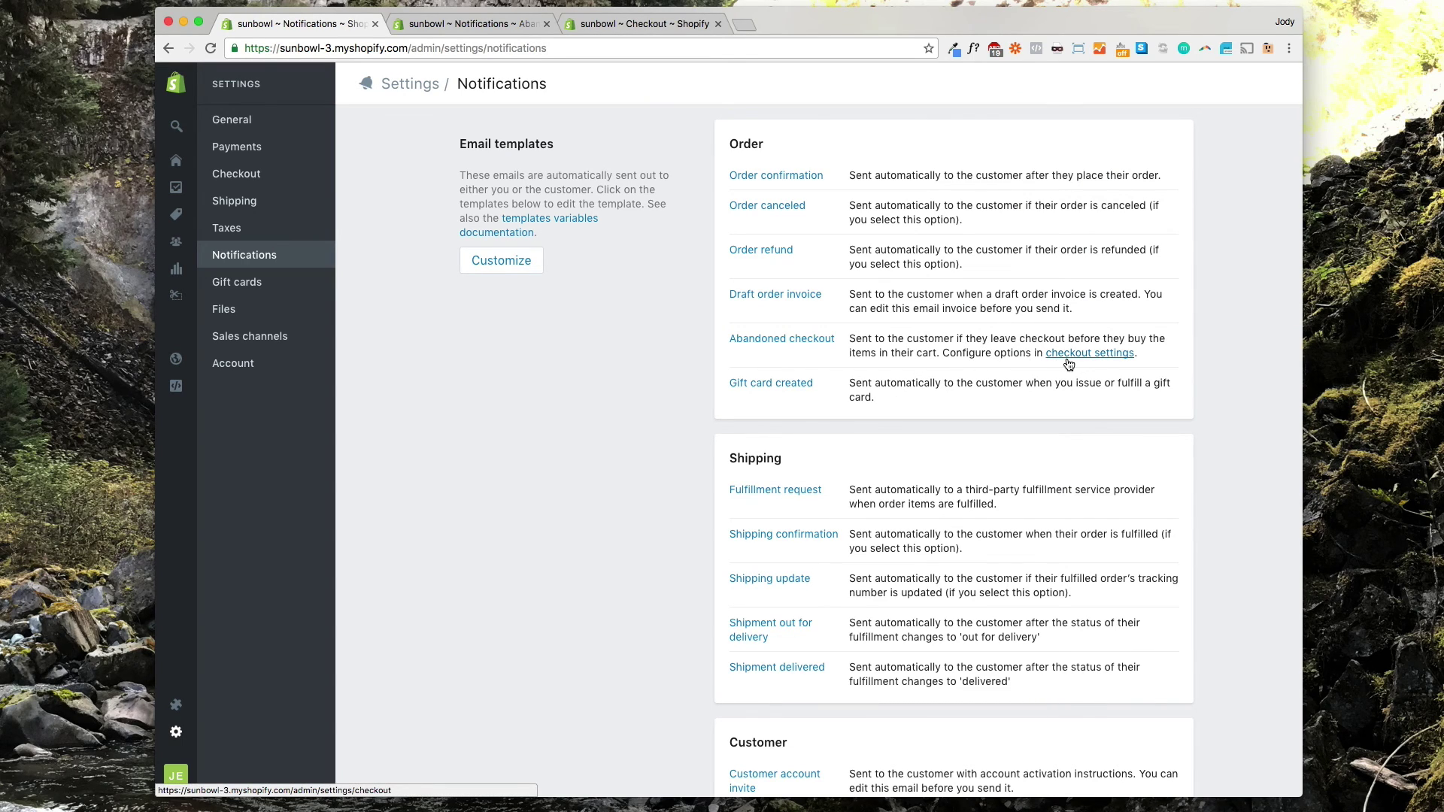
{"action": "left_click", "coordinate": [623, 27]}
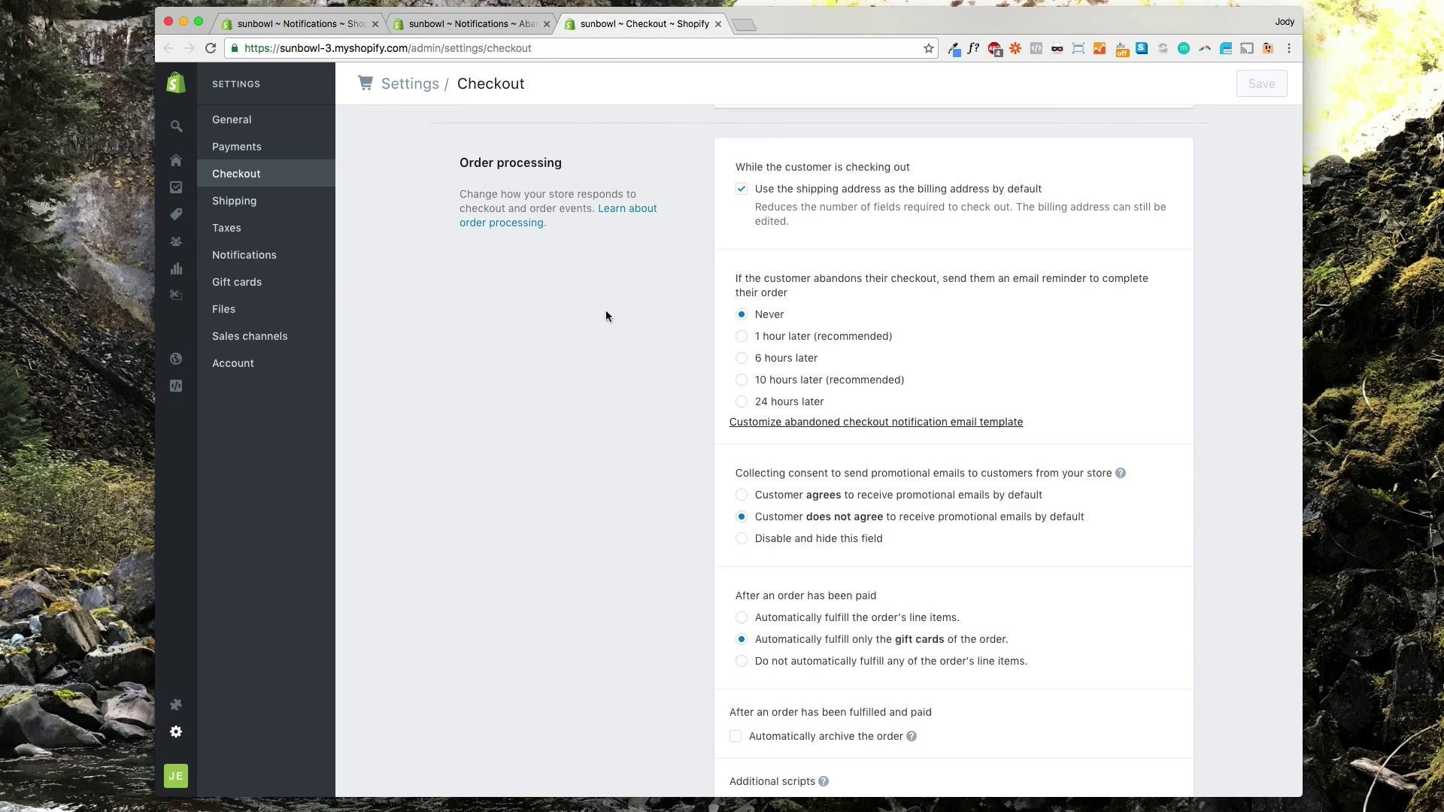